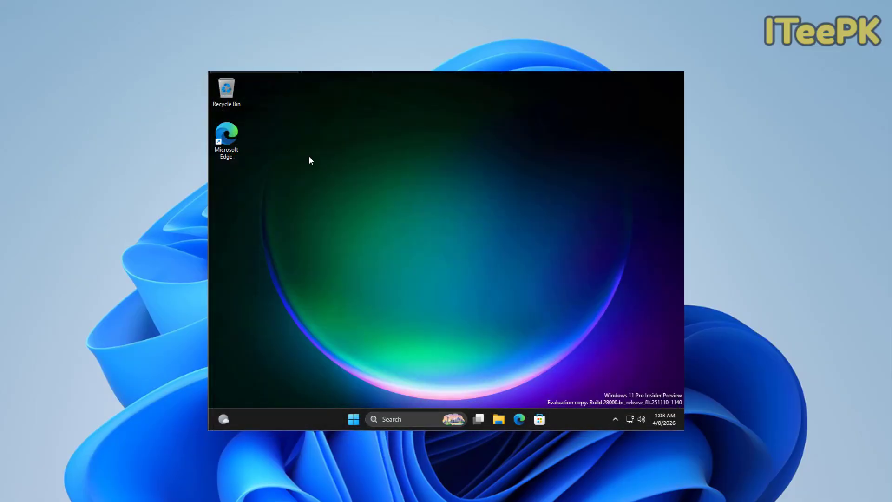
Review the Fonts settings page, its browser for installing font files, and the fonts offered in the Microsoft Store.
scroll(501, 190, down, 10)
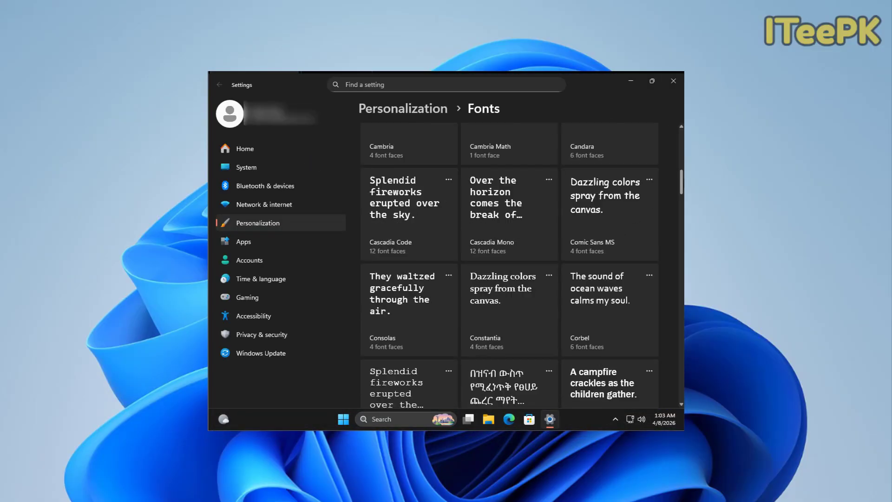
drag(682, 185, 683, 331)
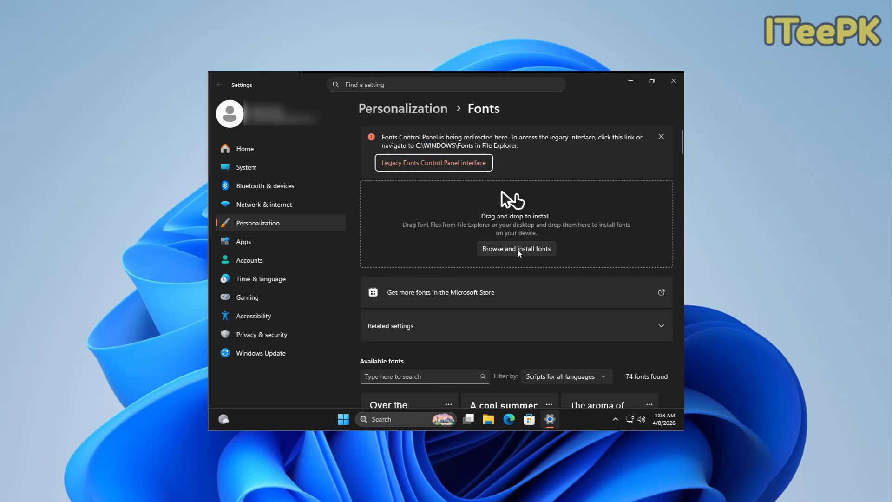
click(518, 249)
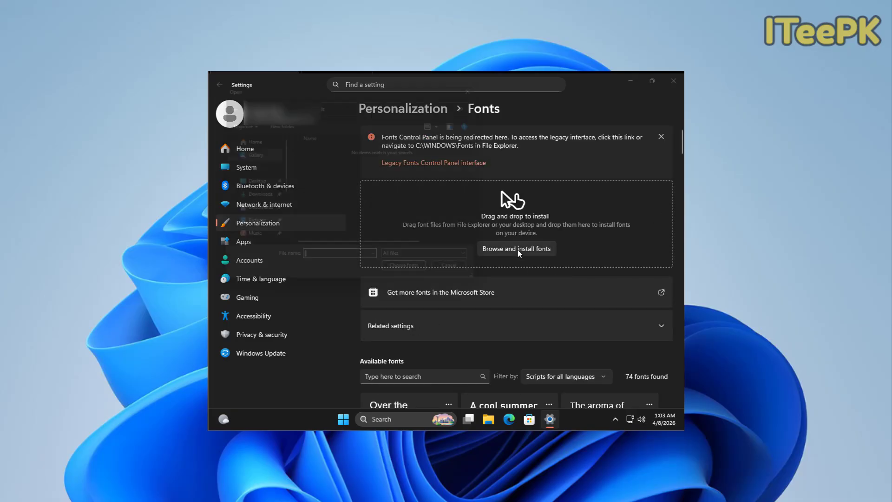
click(467, 278)
click(448, 293)
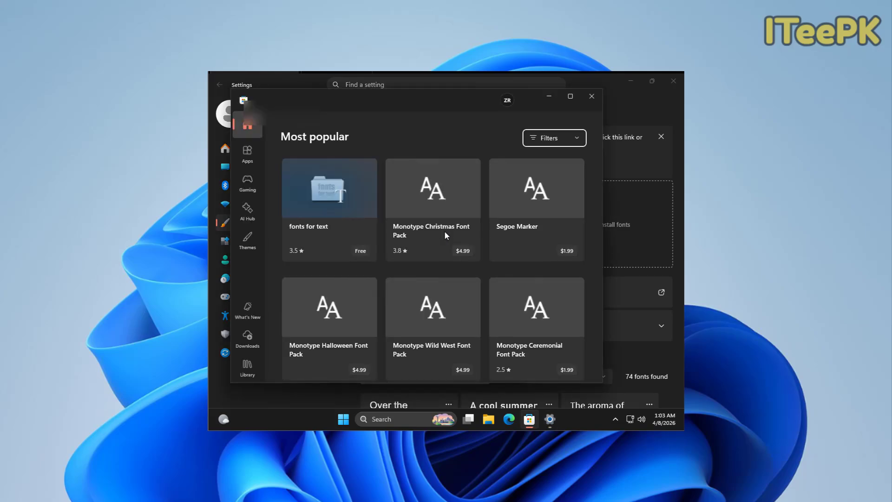
click(591, 97)
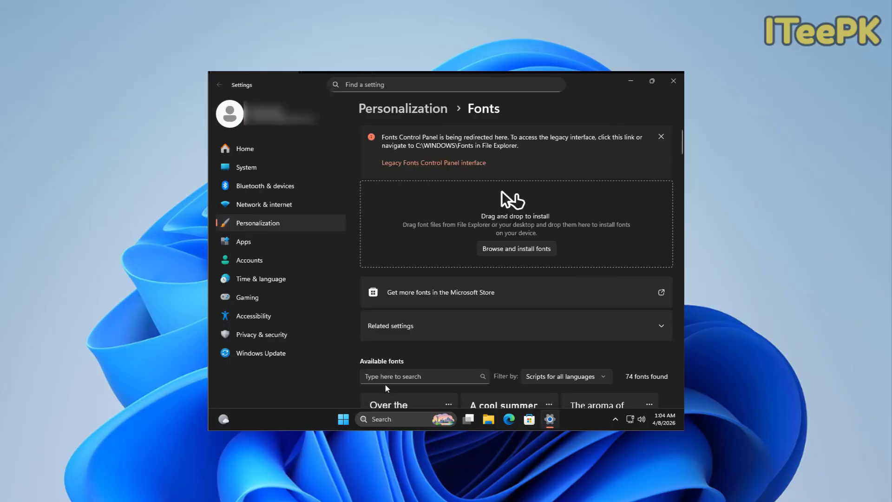
Check the Hide and Uninstall options of several available fonts, including Calibri, Bahnschrift and Cambria.
scroll(515, 260, down, 3)
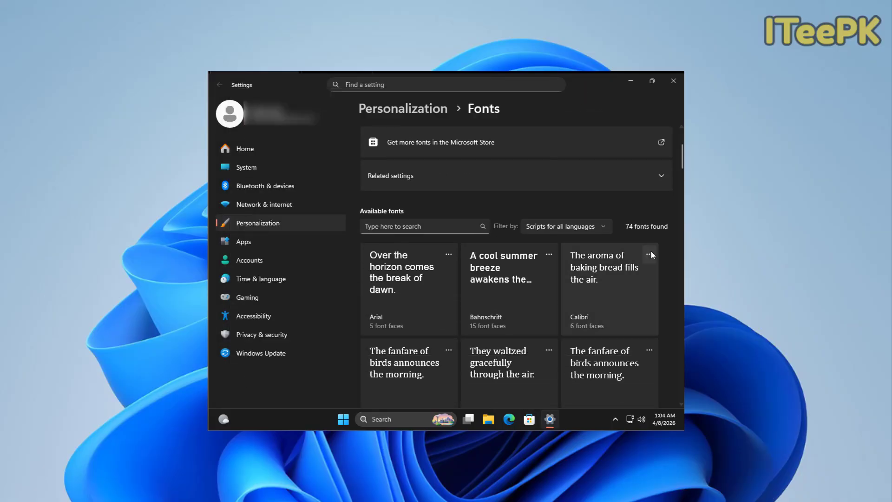
click(649, 254)
click(549, 259)
click(550, 352)
click(449, 352)
click(448, 352)
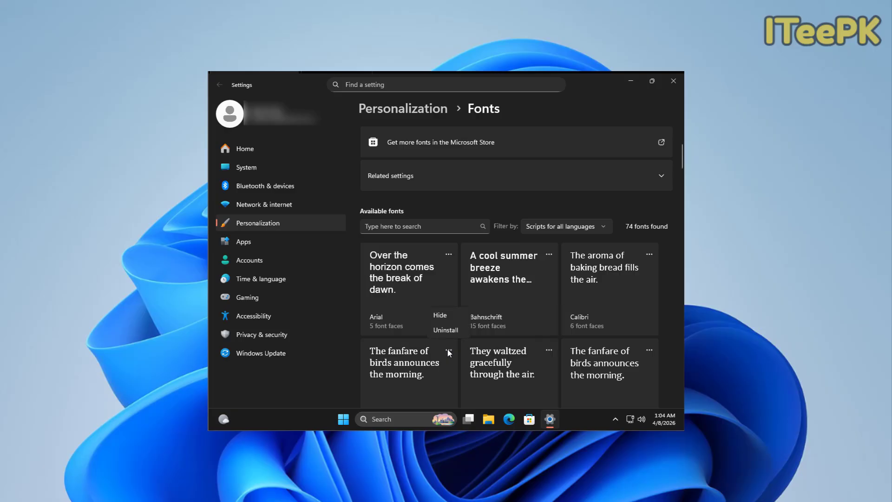
click(448, 352)
scroll(681, 173, down, 3)
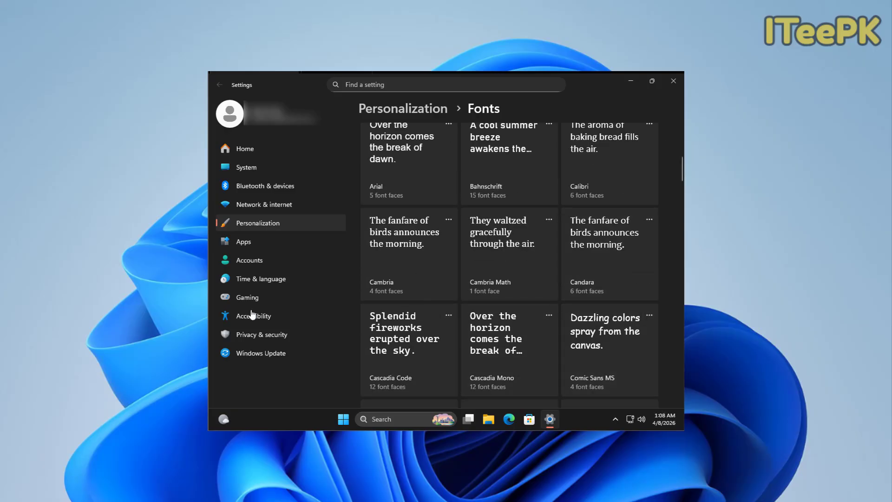
Preview a larger text size in the Accessibility text size settings without applying it.
click(251, 317)
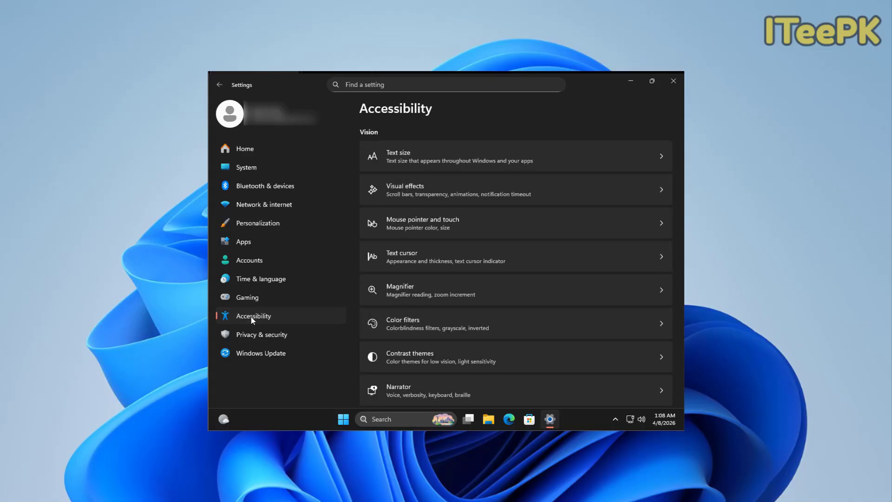
click(397, 153)
mouse_move(528, 263)
mouse_down()
mouse_move(577, 264)
mouse_move(504, 269)
mouse_move(579, 265)
mouse_move(538, 271)
mouse_up()
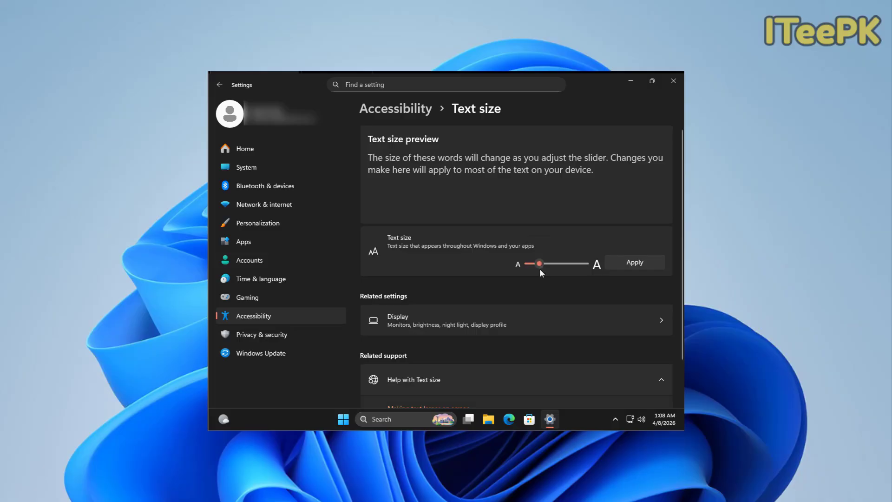
Try a display scale of 125% in the Display settings and restore it to 100% (Recommended).
click(415, 320)
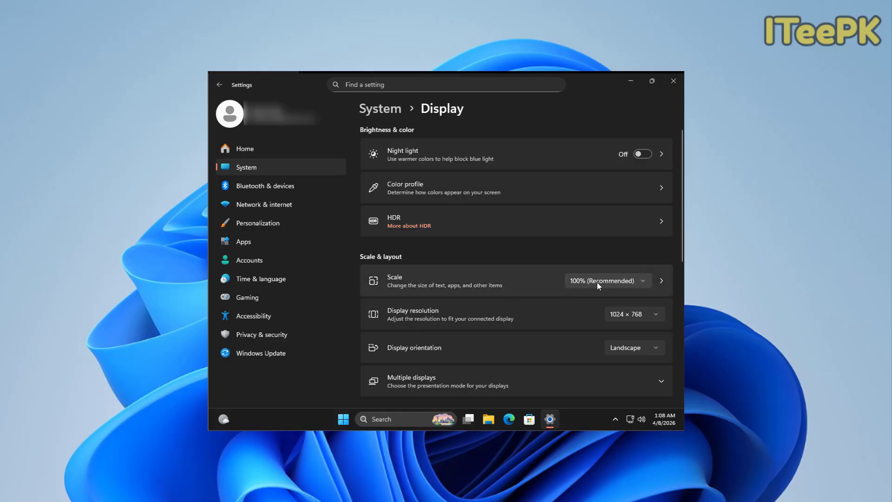
click(645, 280)
click(594, 300)
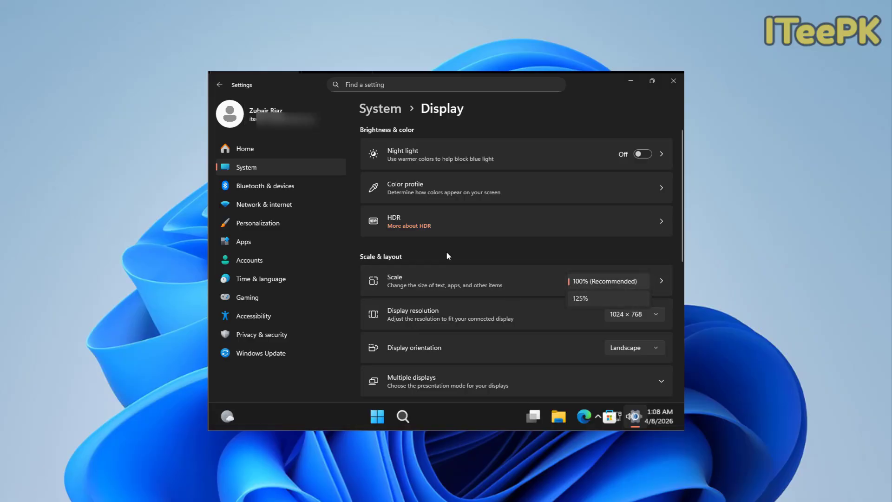
click(632, 350)
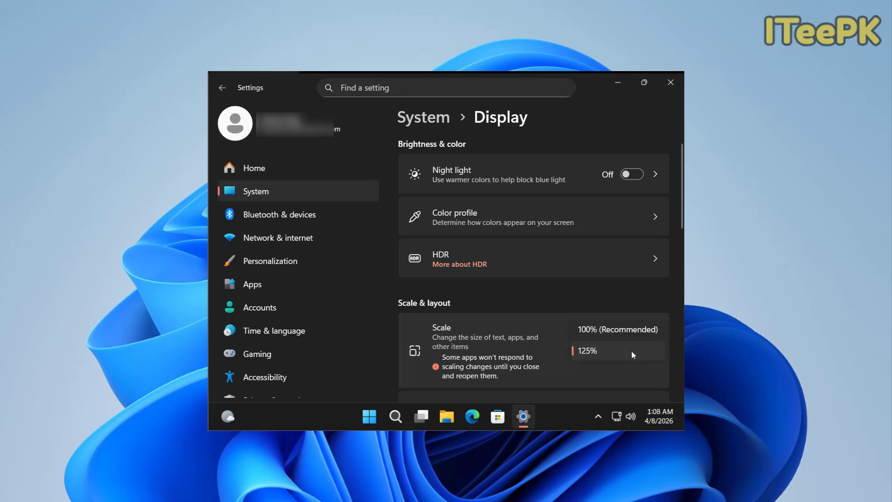
click(604, 328)
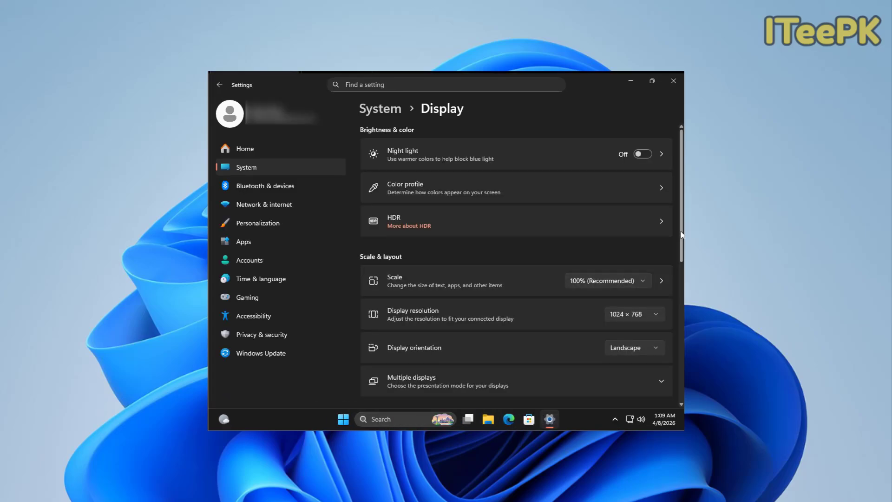
Search the available fonts for "segoe" and open the Segoe UI font's detail page.
scroll(682, 234, down, 5)
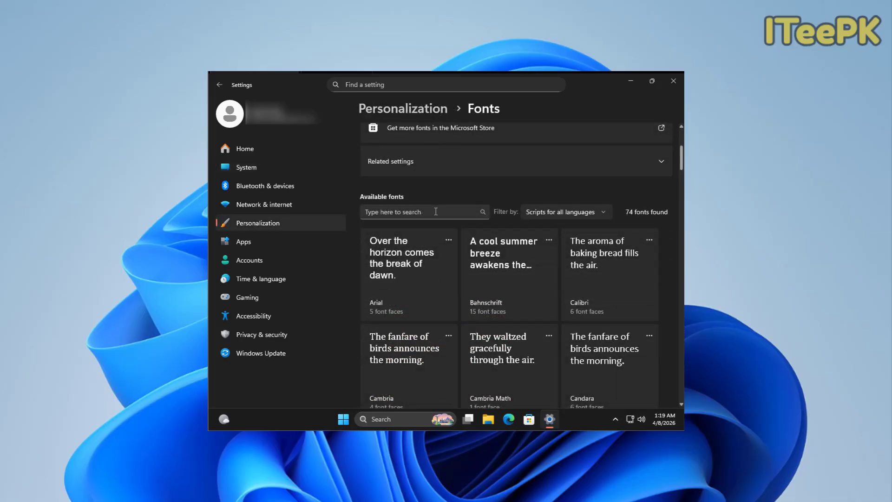
click(423, 212)
text(segoe)
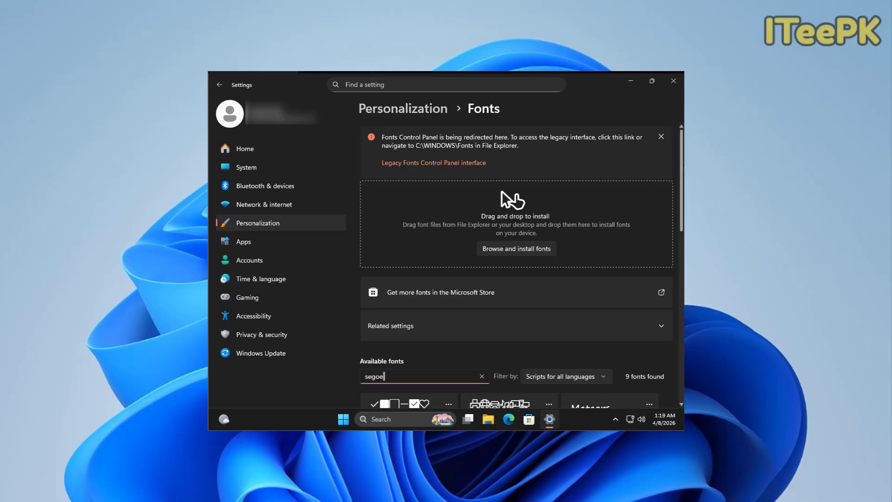
drag(682, 171, 683, 251)
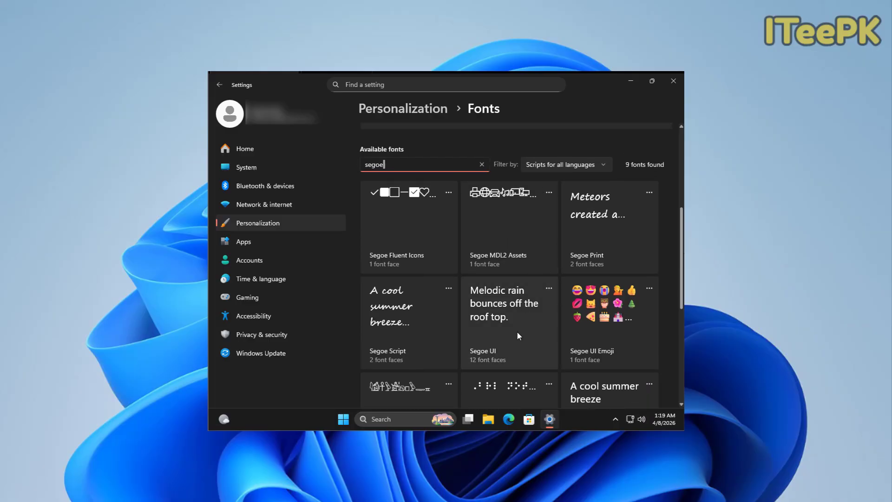
click(497, 321)
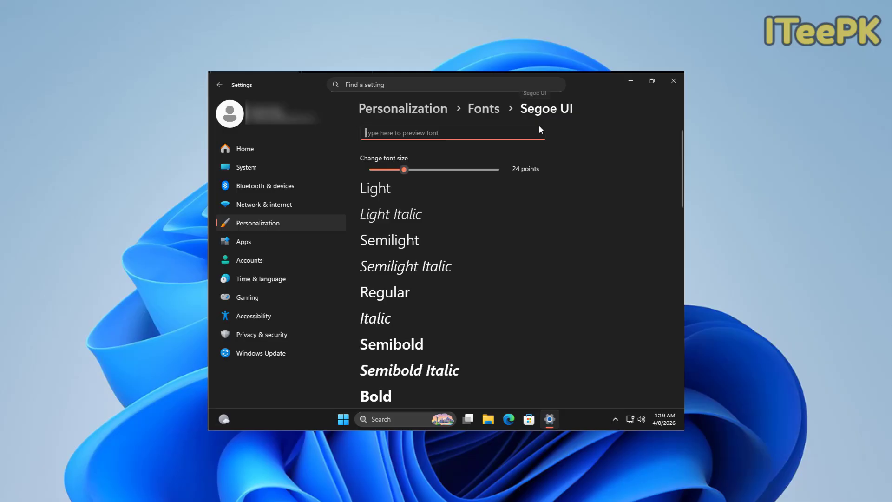
View the interface text in File Explorer and minimize the Settings window.
click(489, 422)
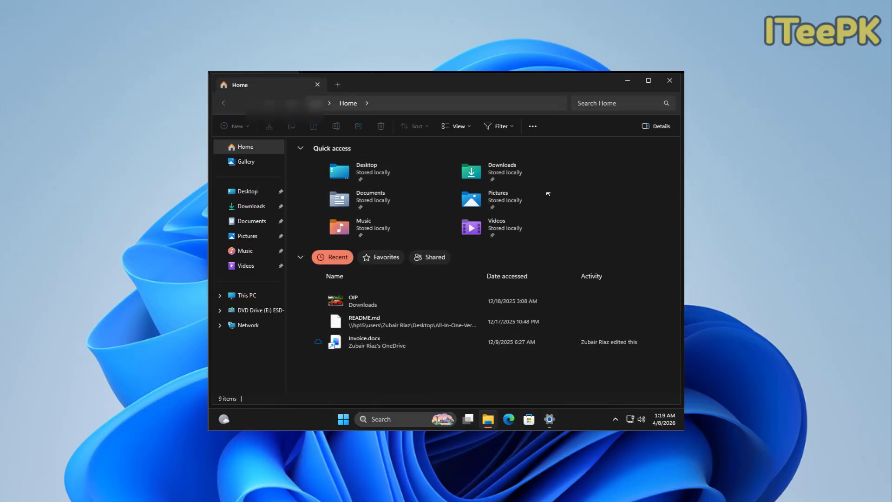
click(649, 81)
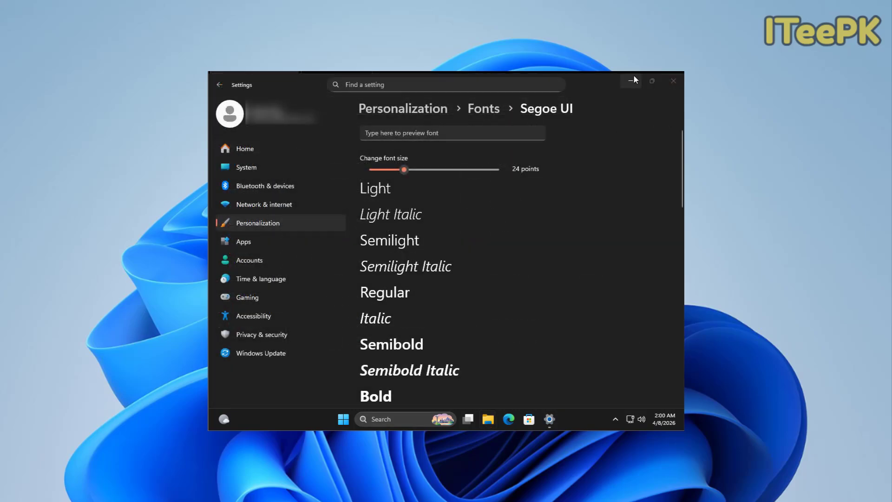
click(631, 81)
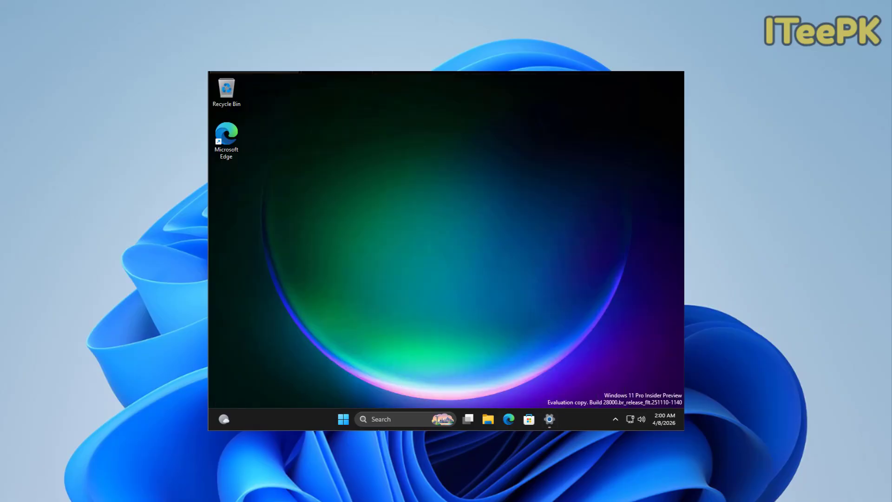
Open the system Fonts folder with the Run command "fonts" and select Comic Sans MS as the replacement font.
click(383, 419)
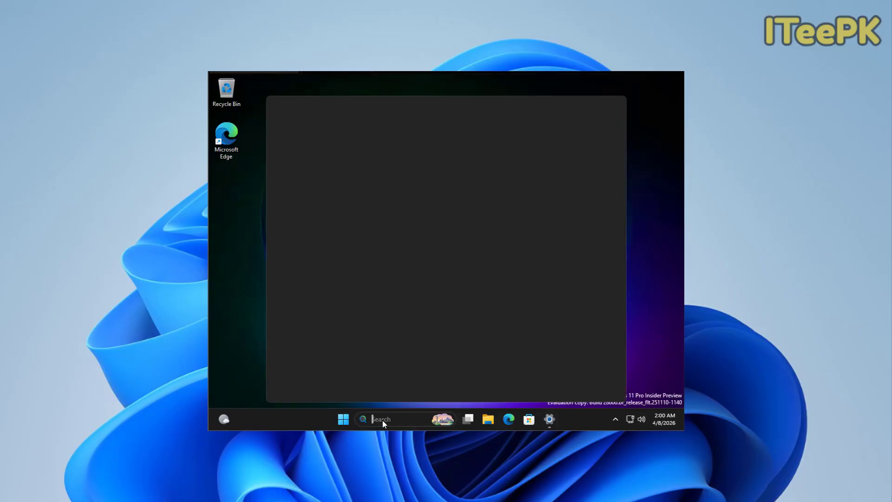
text(run)
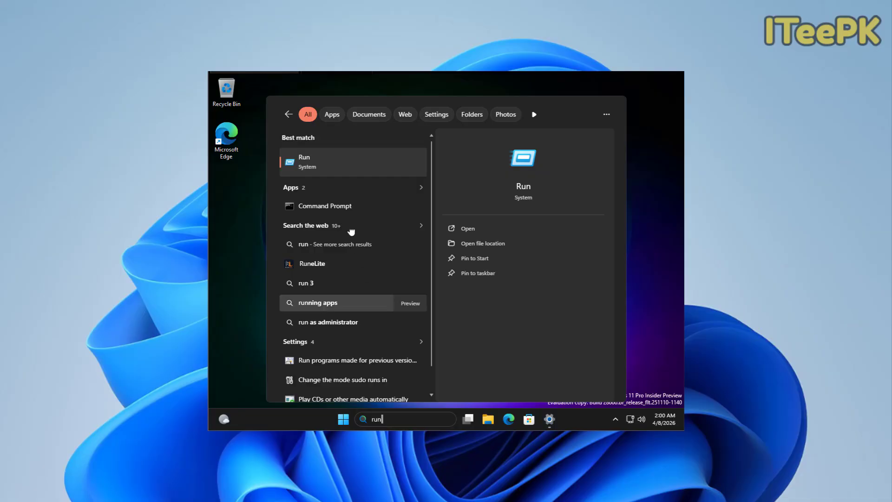
click(314, 163)
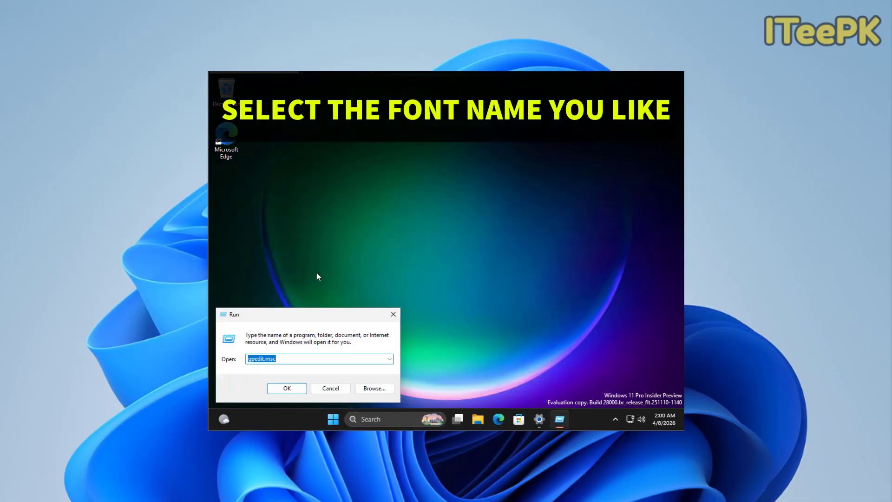
text(fonts)
click(284, 388)
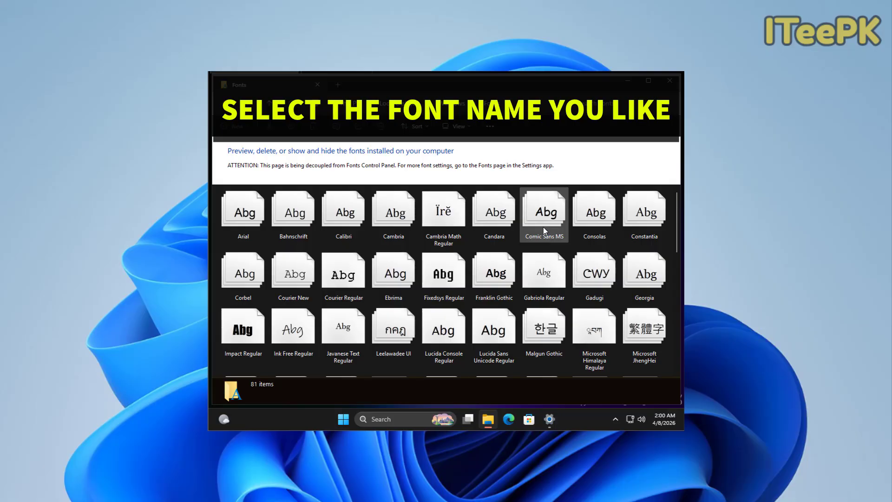
click(543, 227)
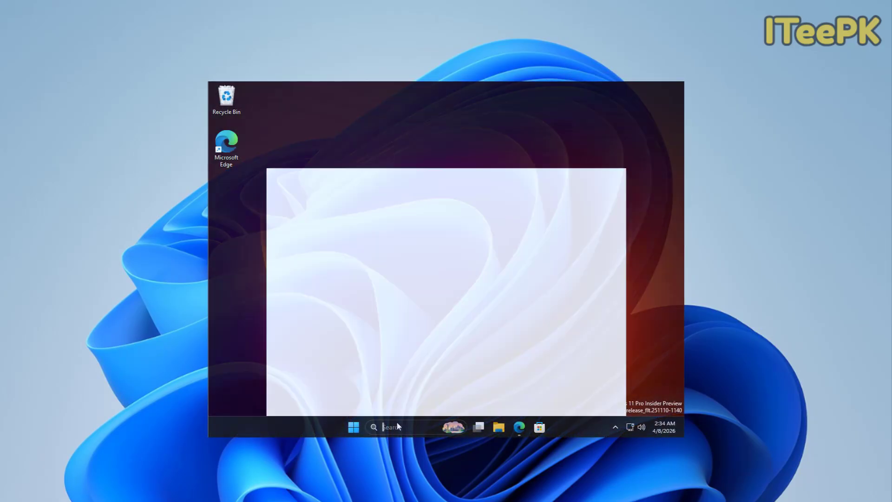
Write a registry script in Notepad that blanks the four Segoe UI TrueType font entries and substitutes Segoe UI with "Comic Sans MS".
text(note)
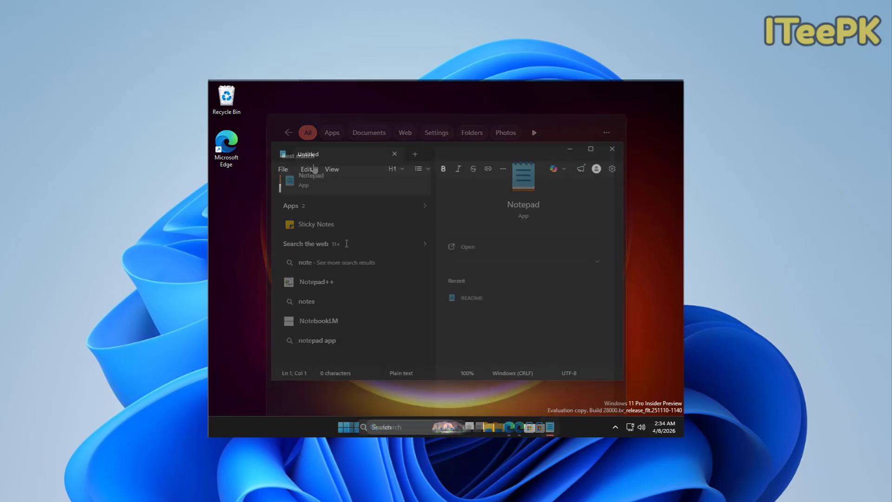
text(Windows Registry Editor Version 5.00  [HKEY_LOCAL_MACHINE\SOFTWARE\Microsoft\Windows NT\CurrentVersion\Fonts] "Segoe UI (TrueType)"="" "Segoe UI Bold (TrueType)"="" "Segoe UI Italic (TrueType)"="" "Segoe UI Bold Italic (TrueType)"=""  [HKEY_LOCAL_MACHINE\SOFTWARE\Microsoft\Windows NT\CurrentVersion\FontSubstitutes] "Segoe UI"="Comic Sans MS")
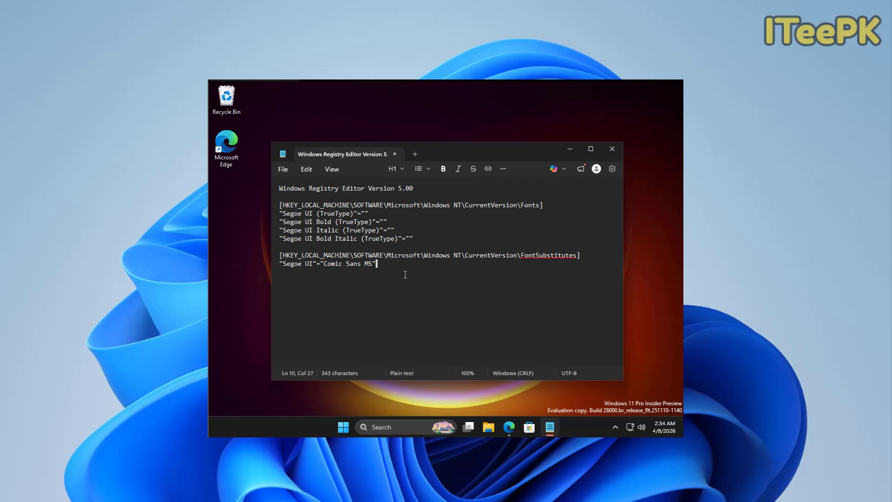
drag(324, 262, 372, 265)
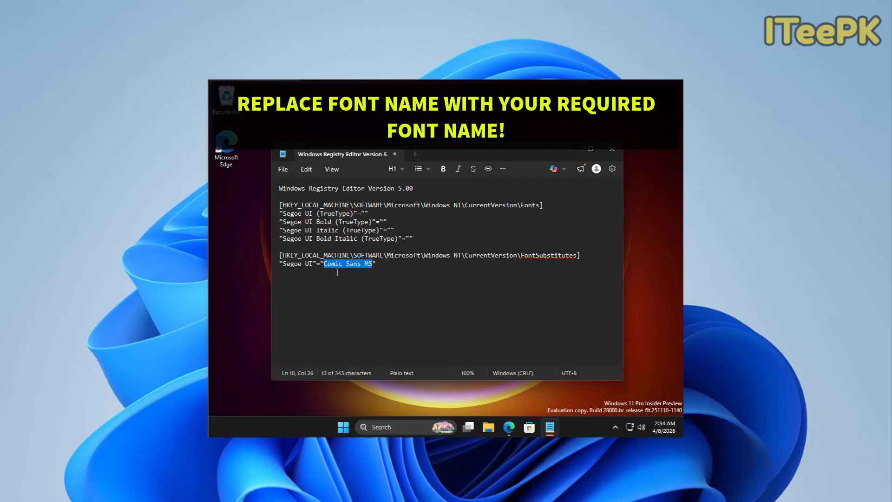
click(381, 283)
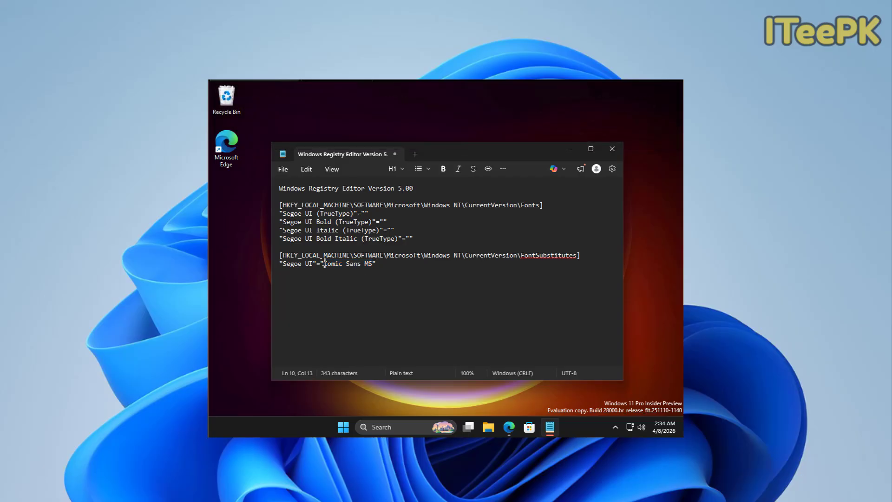
drag(324, 262, 374, 270)
click(418, 321)
Save the registry script to the Desktop as "font-change.reg" with the file type All files, and close Notepad.
click(282, 170)
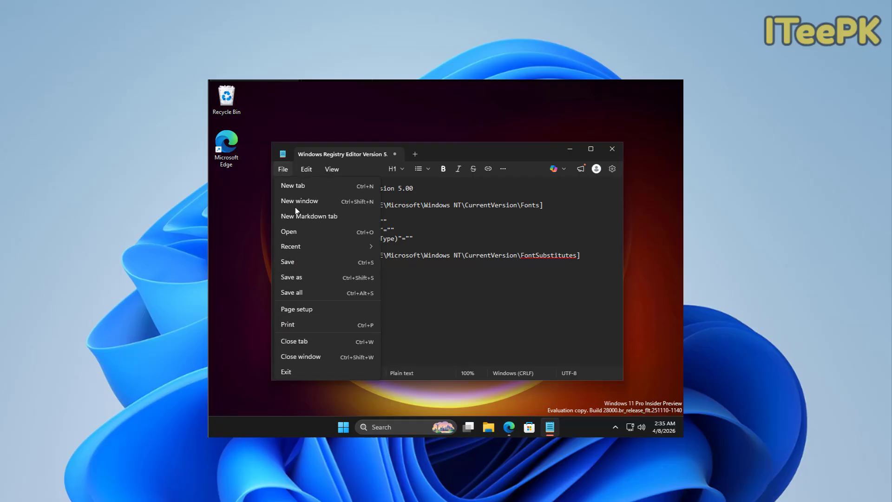
click(300, 277)
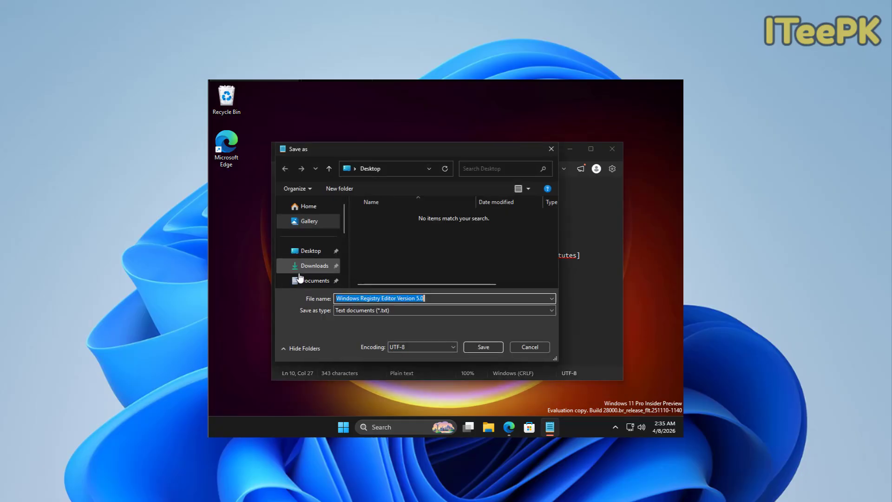
text(font)
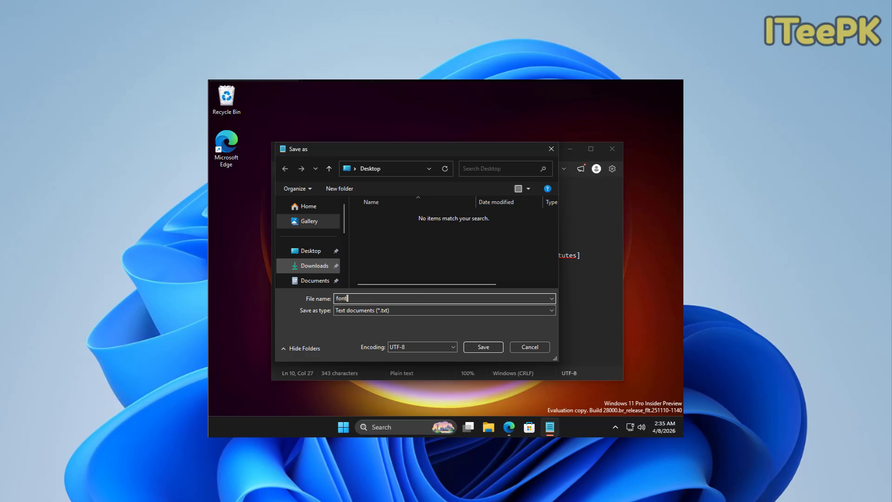
text(-change.reg)
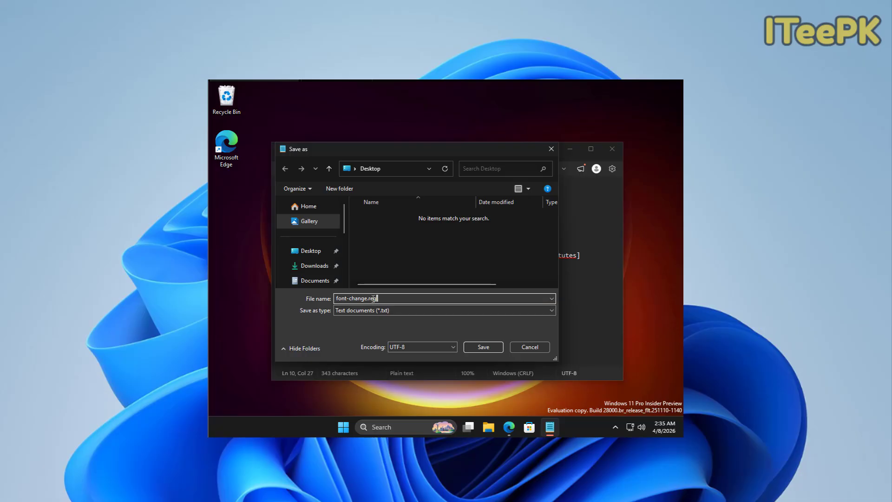
click(383, 310)
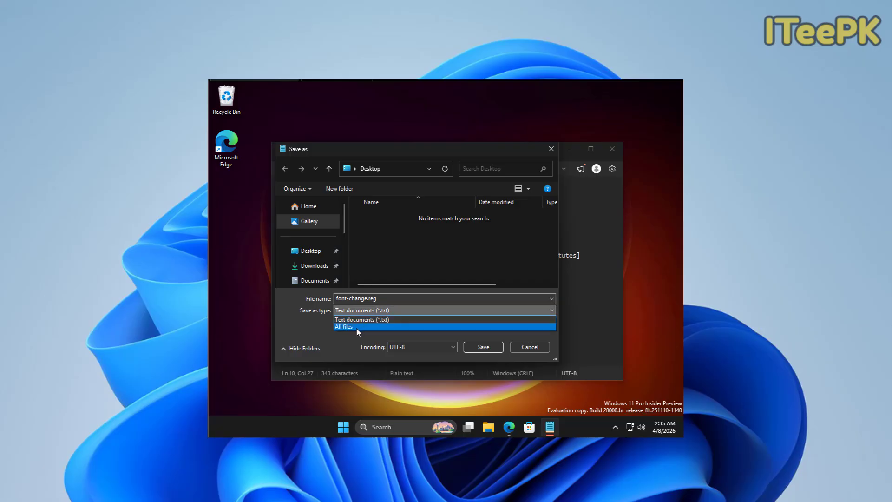
click(357, 328)
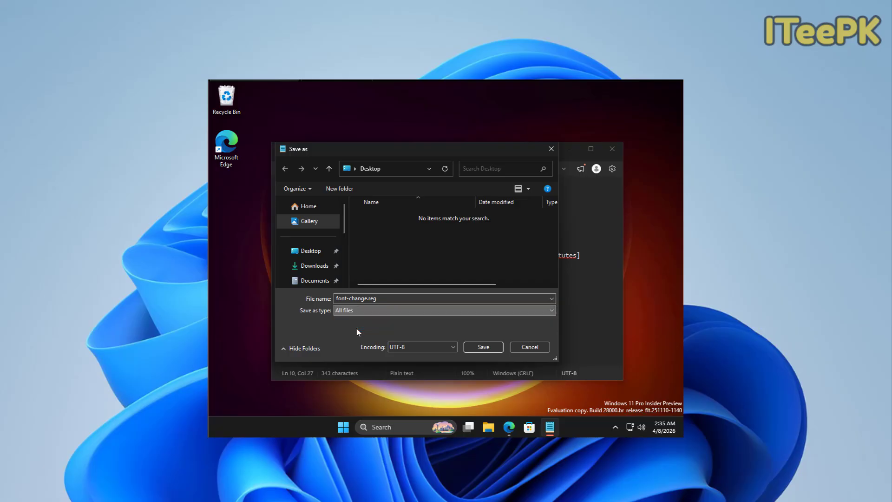
click(315, 255)
click(483, 347)
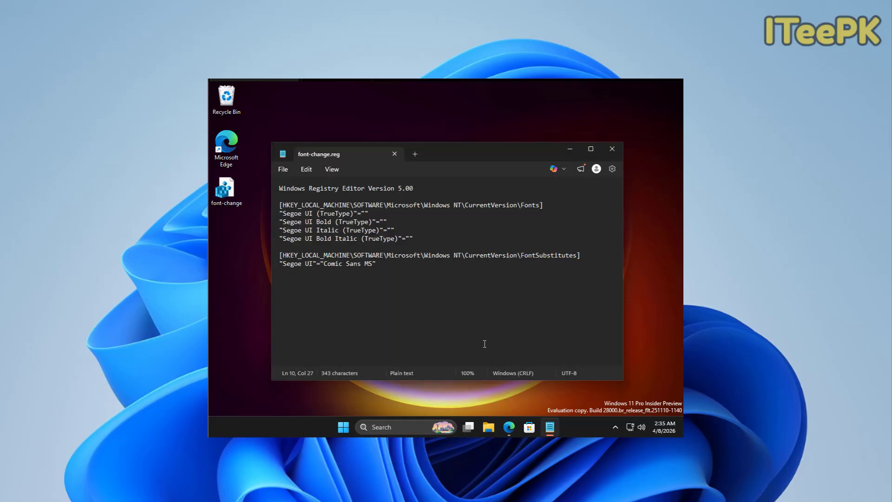
click(612, 149)
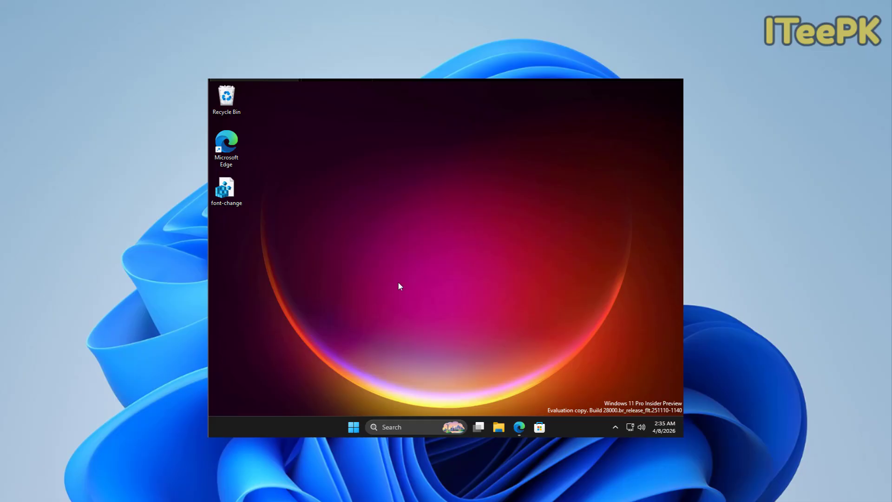
Merge the font-change registry file from the desktop into the registry, allowing Registry Editor to make changes.
double_click(226, 190)
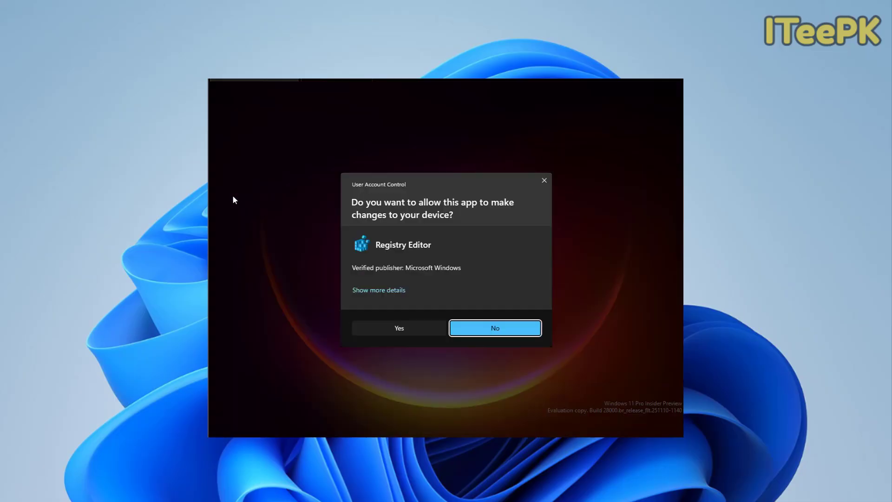
click(400, 328)
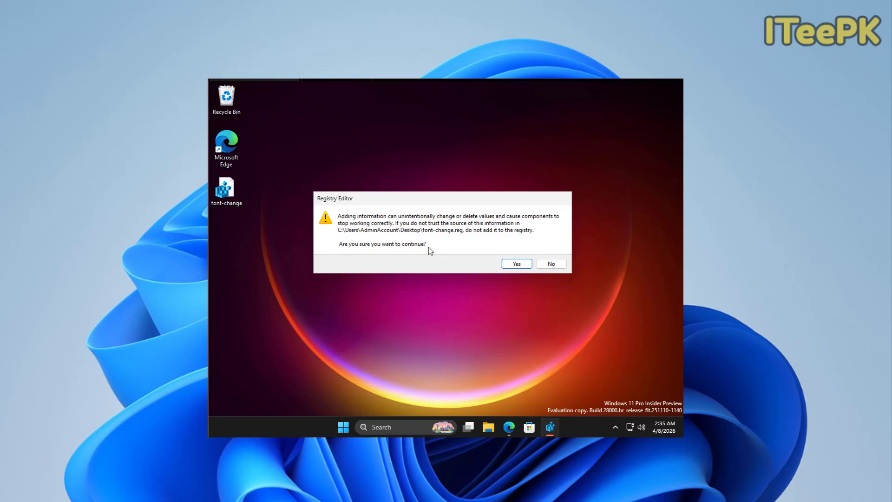
click(515, 264)
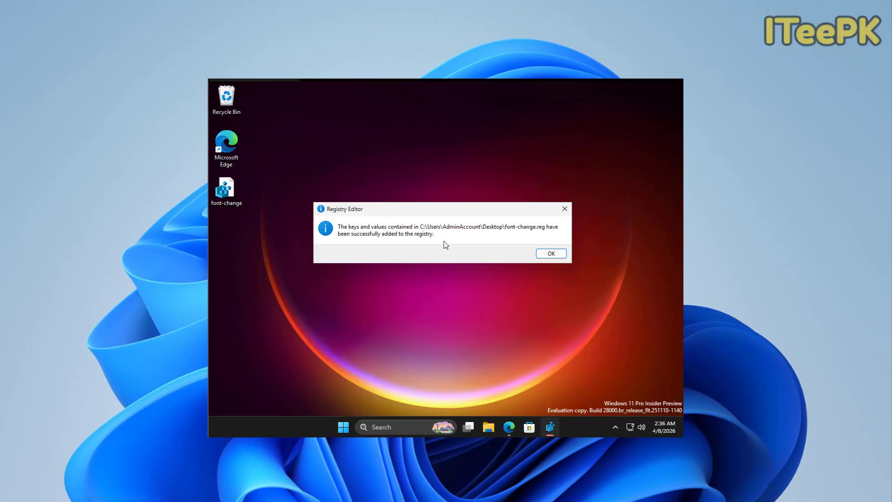
click(551, 254)
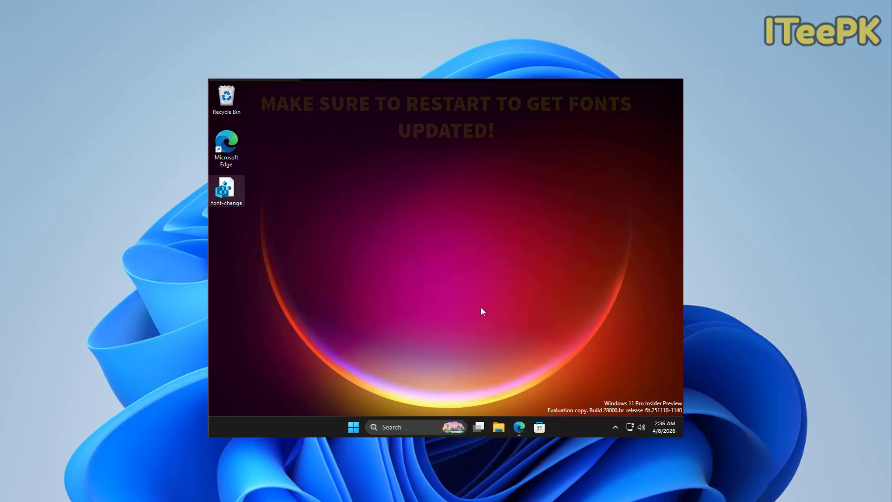
Restart the computer to apply the font substitution.
key(super)
click(562, 395)
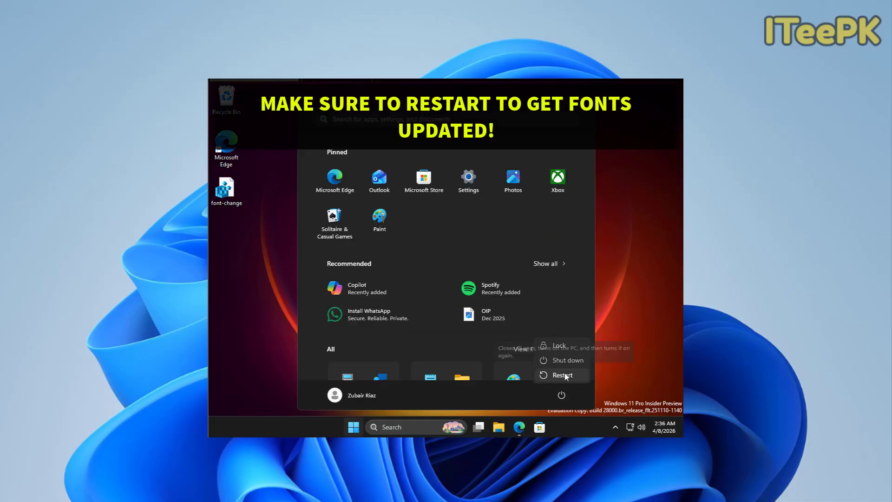
click(563, 375)
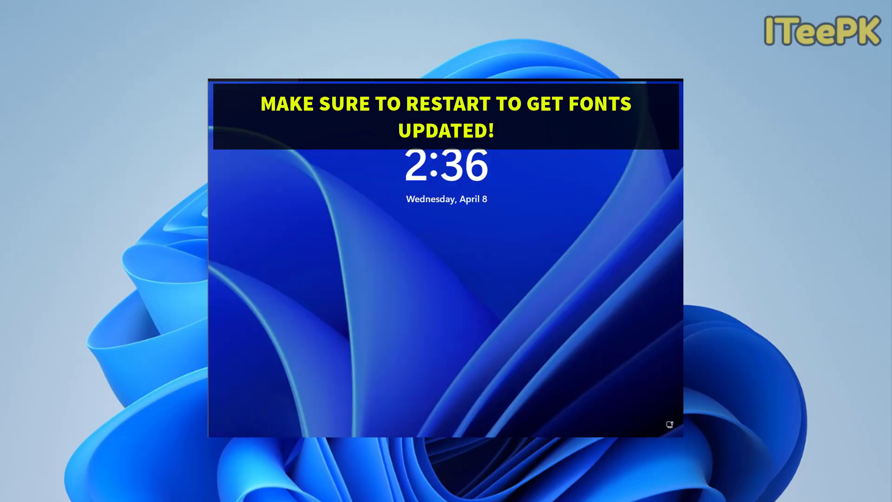
Sign in to the administrator account by entering the account password.
click(422, 314)
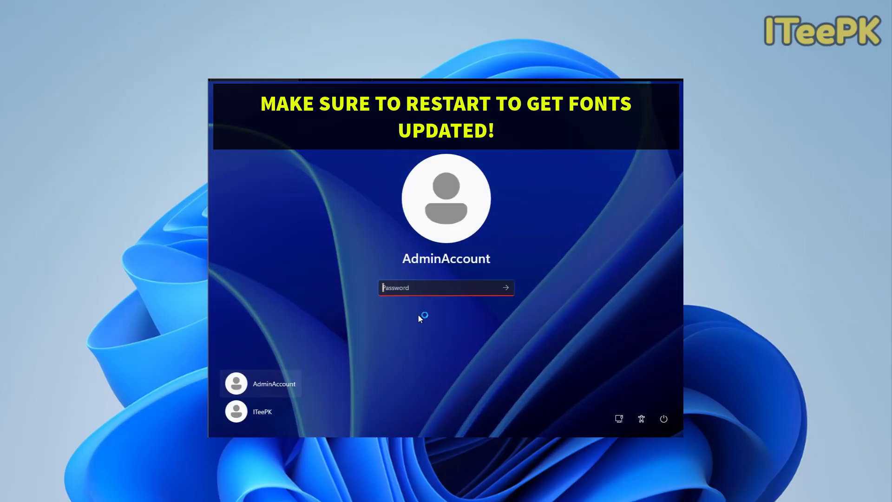
text(••••)
key(Return)
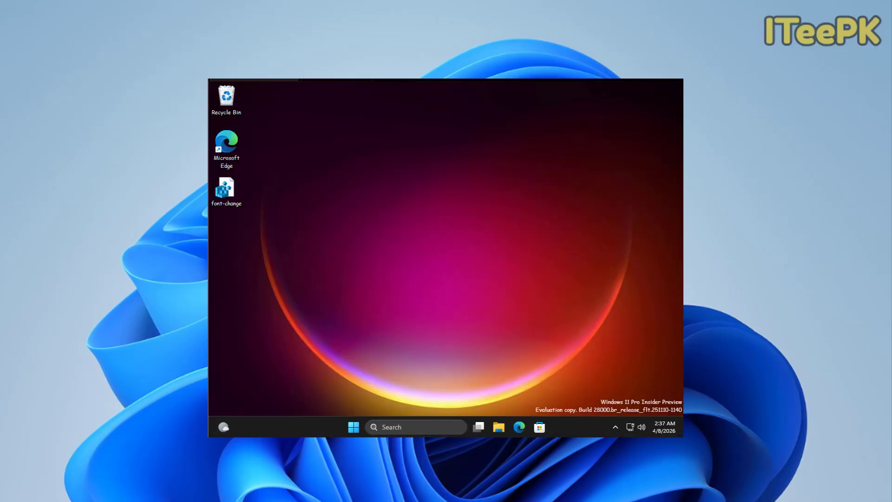
Open File Explorer, and increase the text size in the Accessibility section of the Windows Settings.
click(499, 427)
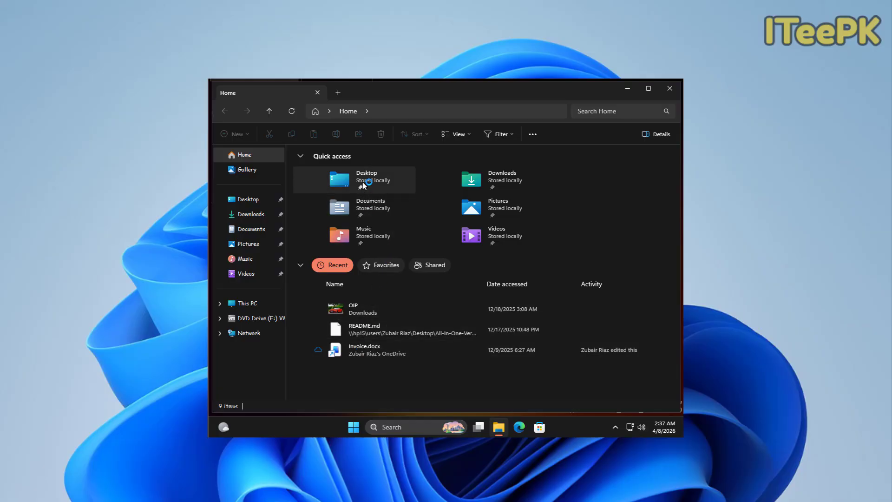
key(super+s)
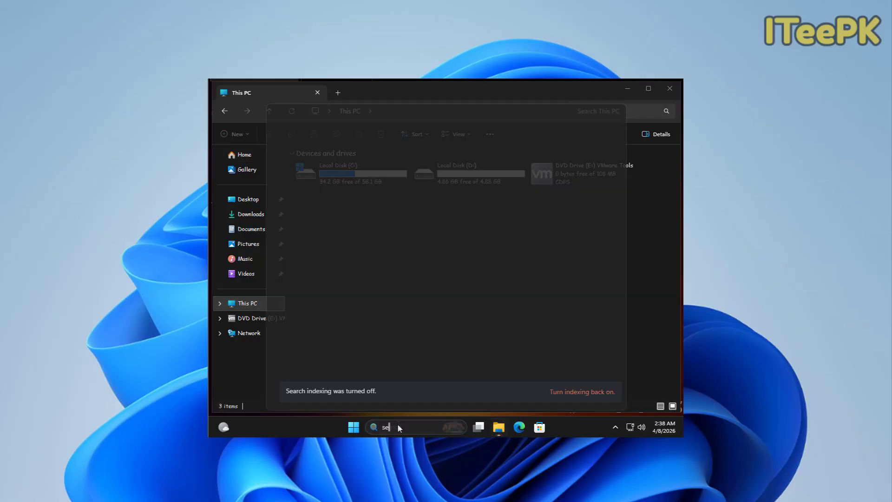
text(settings)
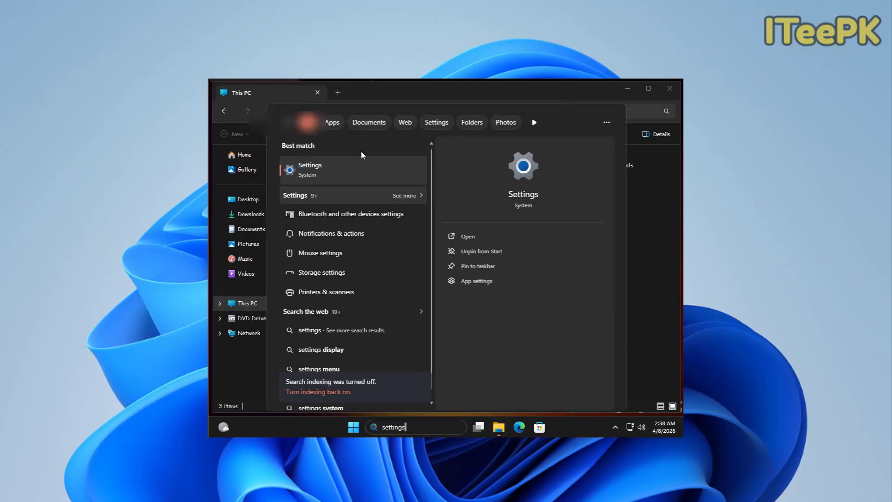
key(Return)
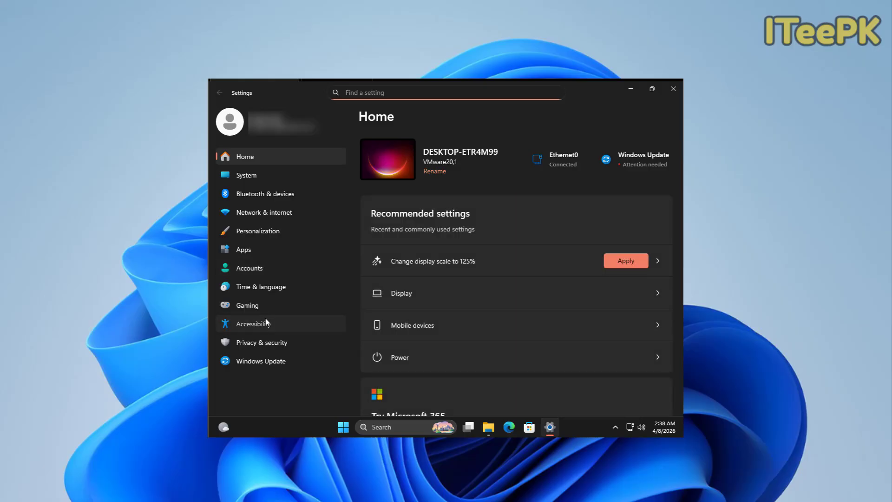
click(253, 324)
click(473, 163)
drag(525, 271, 555, 277)
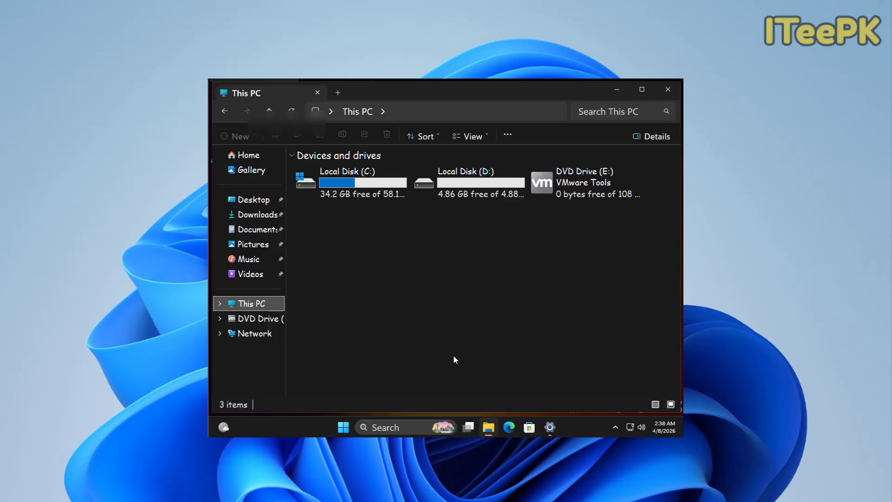
Examine the interface font in File Explorer by visiting the DVD drive, Documents, Desktop, Videos and This PC.
click(246, 320)
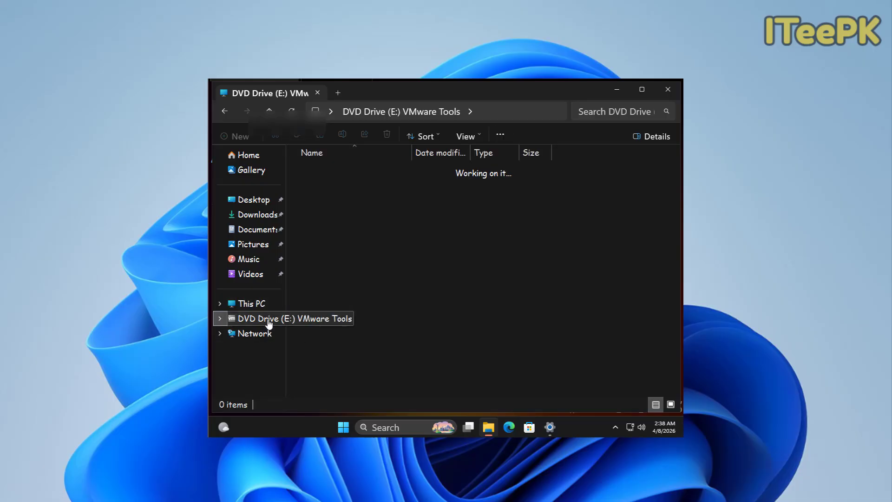
click(258, 230)
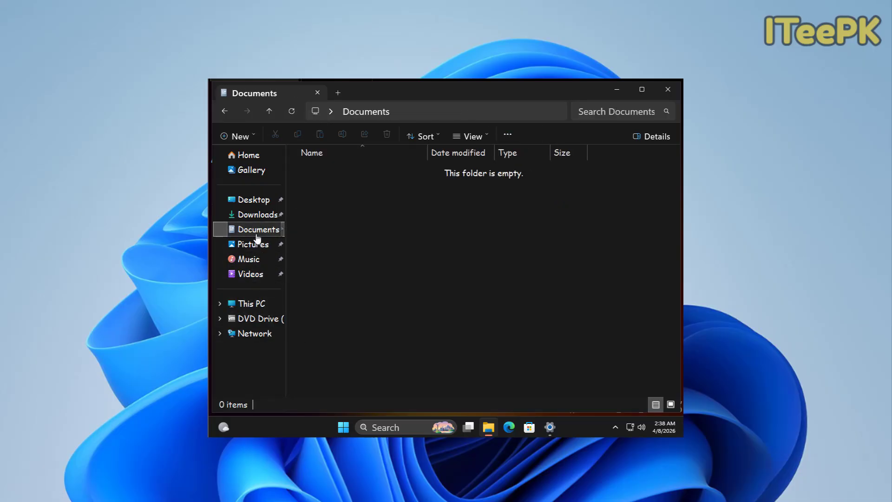
click(259, 205)
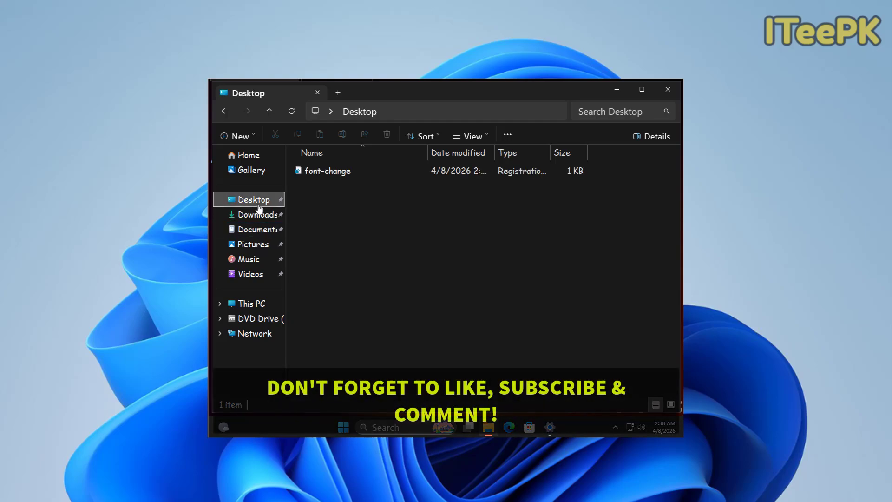
click(259, 175)
click(254, 274)
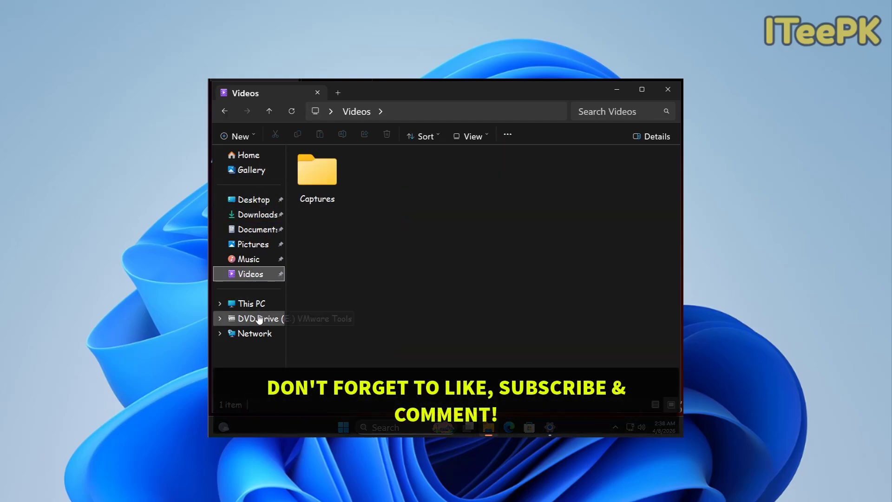
click(259, 310)
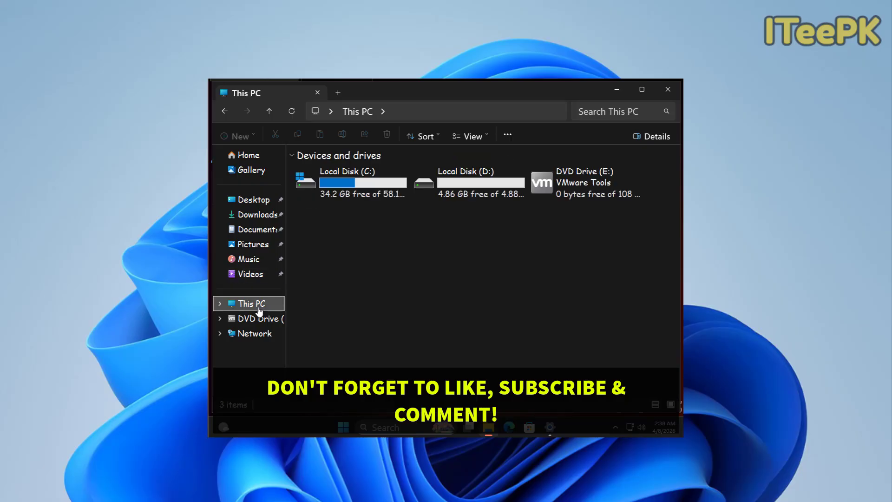